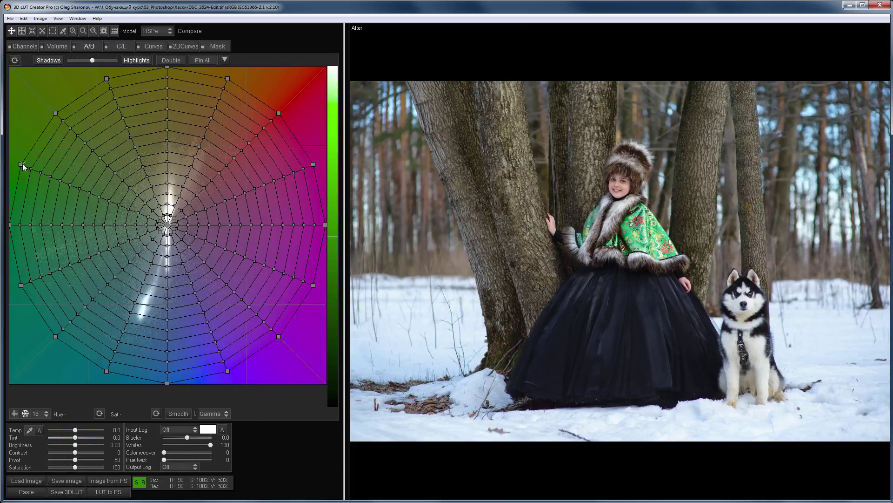
Drag a node on the A/B color grid to warp the winter portrait's green hues.
{"action": "left_click_drag", "start_coordinate": [22, 285], "coordinate": [136, 369]}
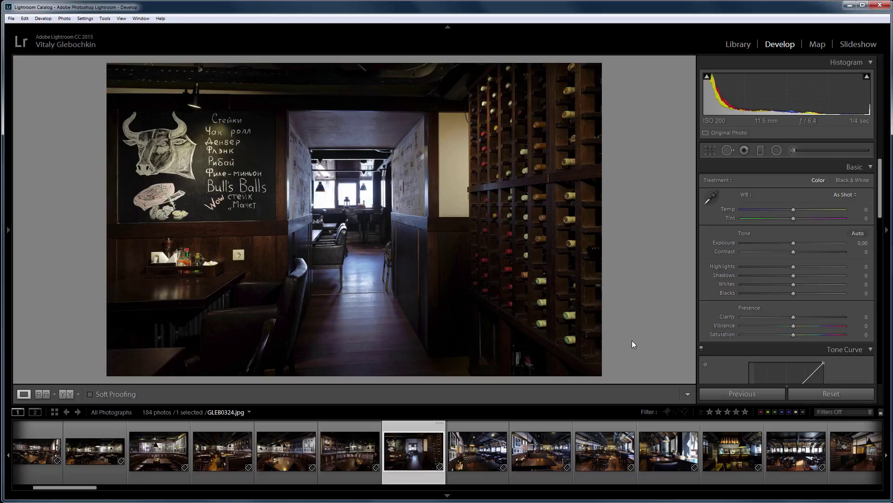
In External Editing preferences, choose the 3D LUT Creator exe as additional editor and enable Stack With Original.
{"action": "left_click", "coordinate": [24, 18]}
{"action": "left_click", "coordinate": [65, 133]}
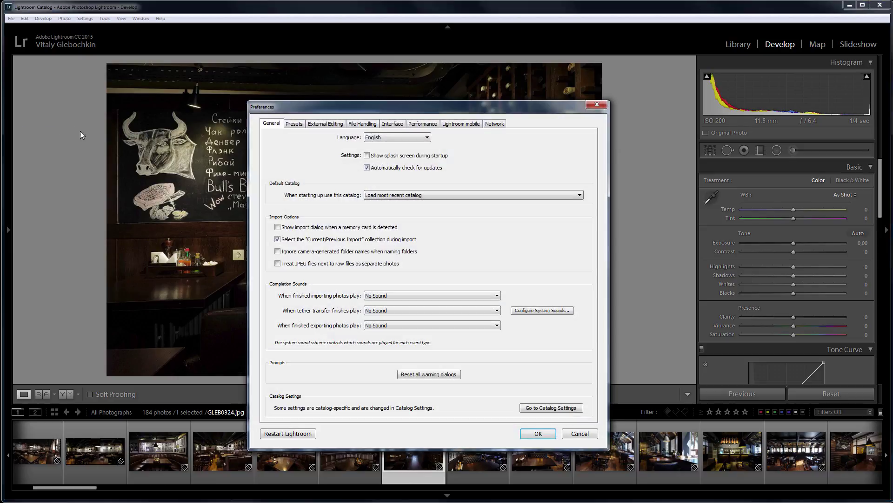
{"action": "left_click", "coordinate": [324, 124]}
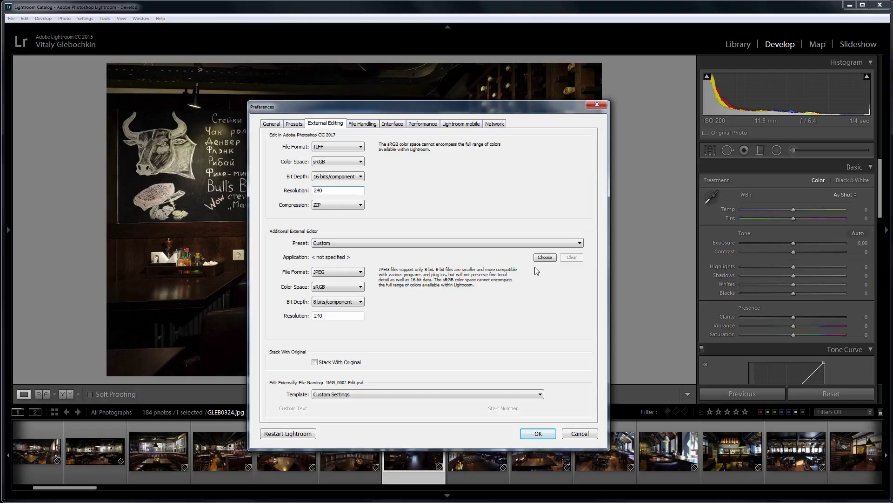
{"action": "left_click", "coordinate": [544, 257]}
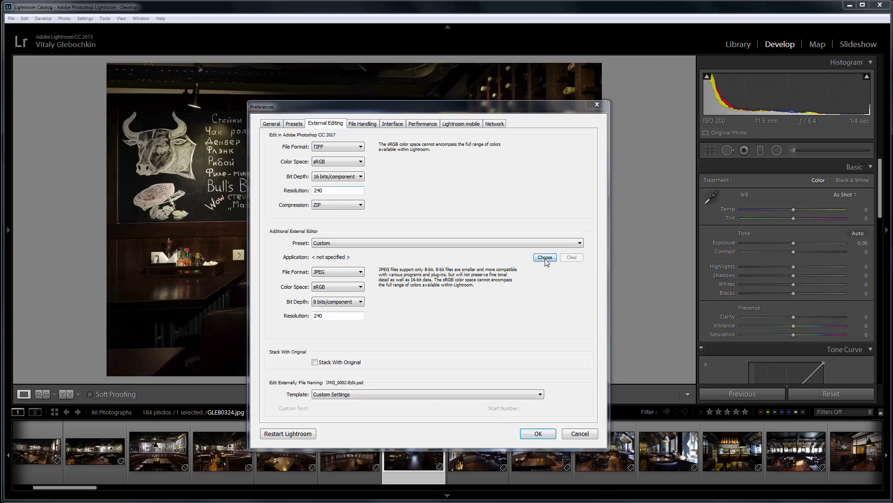
{"action": "double_click", "coordinate": [397, 224]}
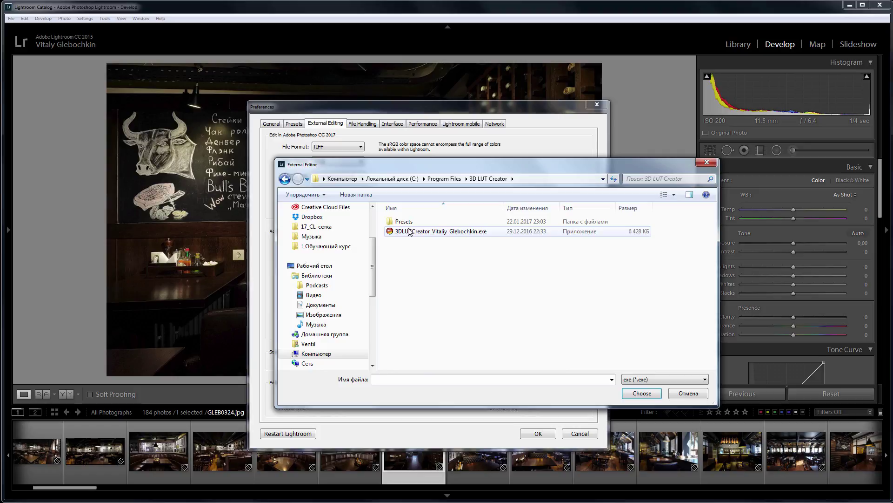
{"action": "double_click", "coordinate": [410, 231]}
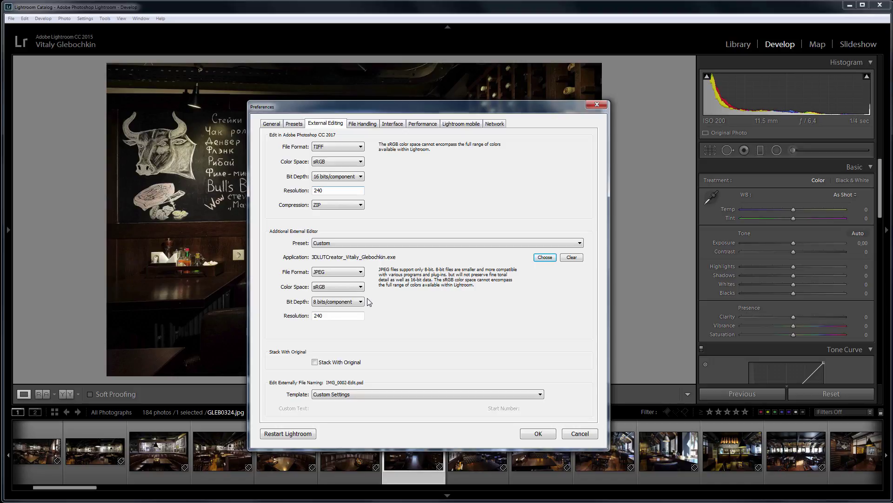
{"action": "left_click", "coordinate": [315, 363]}
{"action": "left_click_drag", "start_coordinate": [390, 108], "coordinate": [398, 72]}
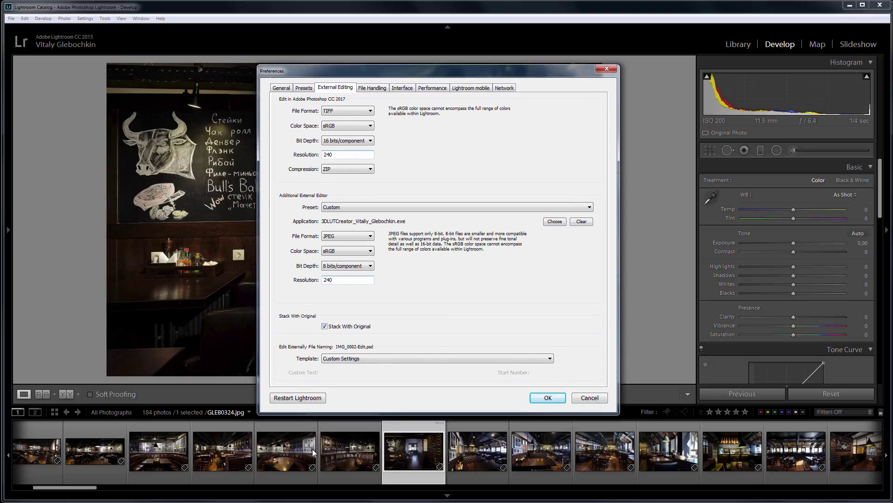
Close the preferences and set the restaurant photo's Shadows to +39 and Clarity to +18.
{"action": "left_click", "coordinate": [548, 397]}
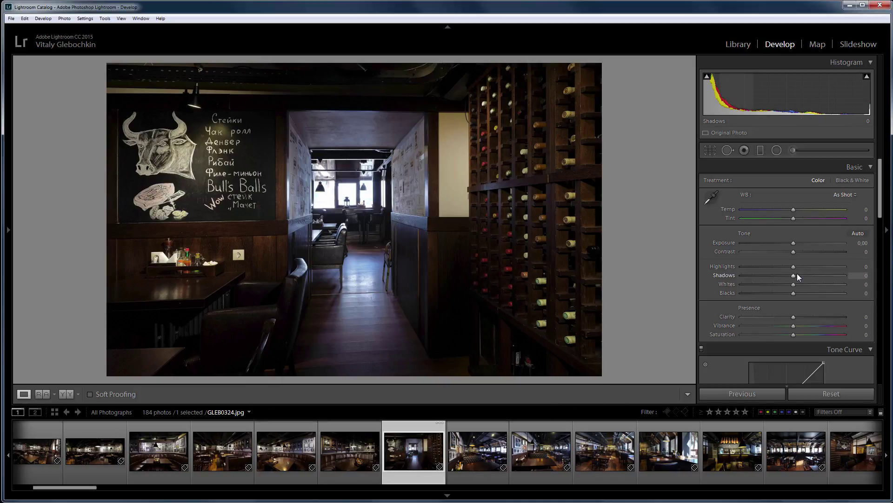
{"action": "left_click_drag", "start_coordinate": [798, 275], "coordinate": [806, 281]}
{"action": "left_click_drag", "start_coordinate": [793, 316], "coordinate": [803, 317]}
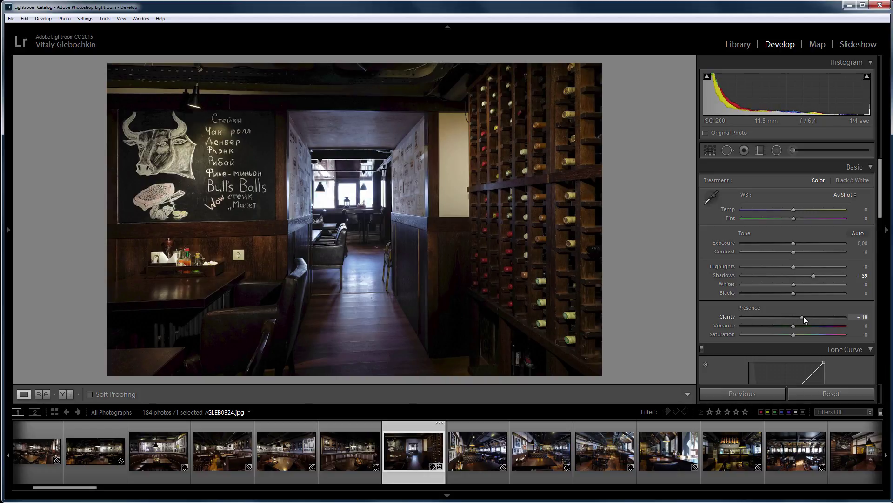
Send the photo to 3D LUT Creator as Edit a Copy with Lightroom Adjustments.
{"action": "right_click", "coordinate": [446, 276]}
{"action": "mouse_move", "coordinate": [507, 359]}
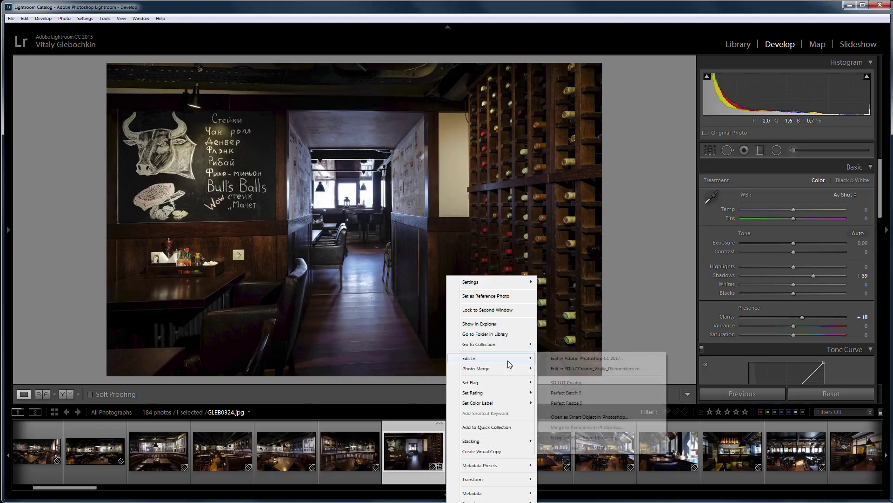
{"action": "left_click", "coordinate": [568, 371]}
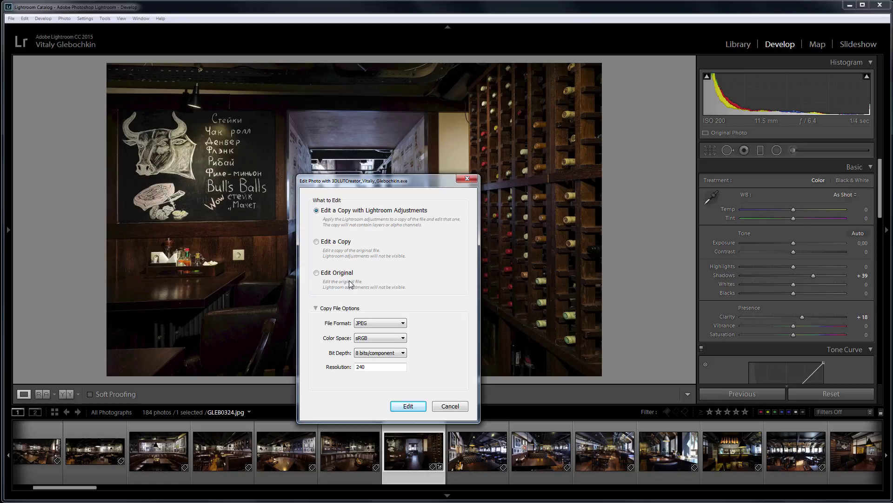
{"action": "left_click", "coordinate": [409, 406]}
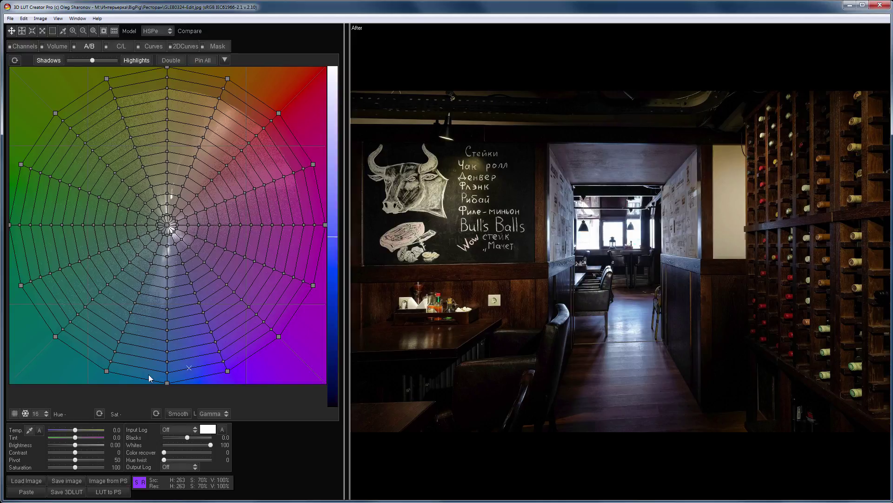
Pull the blue, purple and magenta A/B grid nodes into the neutral centre to mute them.
{"action": "left_click_drag", "start_coordinate": [106, 371], "coordinate": [170, 222]}
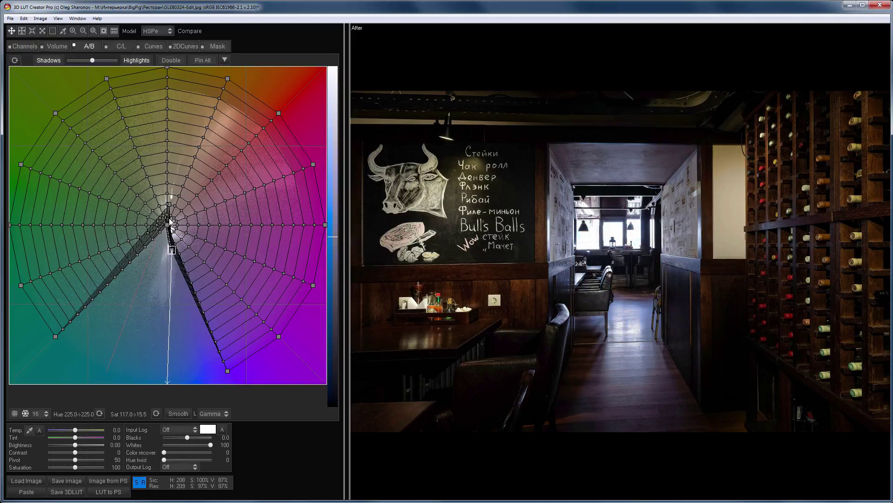
{"action": "left_click_drag", "start_coordinate": [227, 371], "coordinate": [170, 204]}
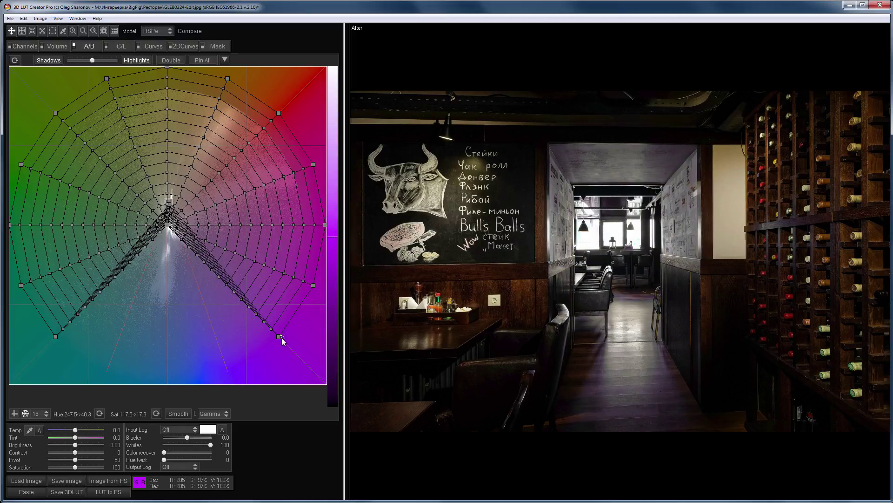
{"action": "left_click_drag", "start_coordinate": [279, 337], "coordinate": [236, 227]}
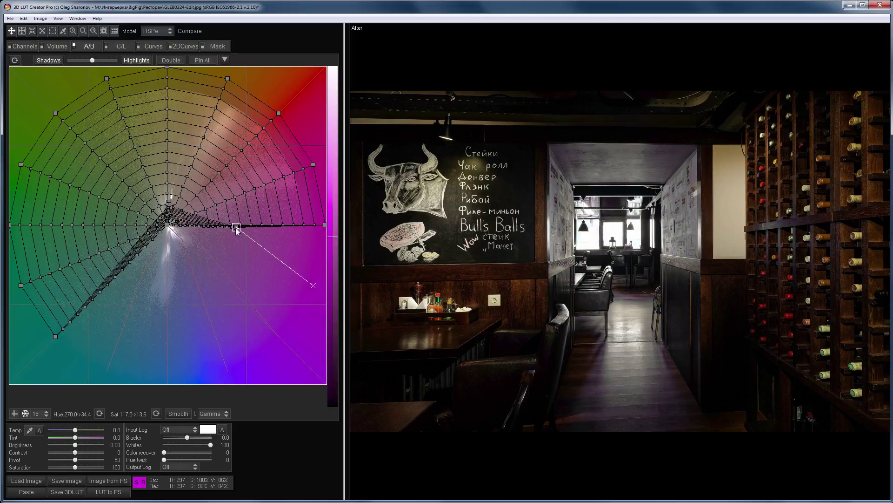
Rebalance the RGB Matrix by moving the green, red and blue primaries inward.
{"action": "left_click", "coordinate": [25, 46]}
{"action": "left_click_drag", "start_coordinate": [70, 207], "coordinate": [61, 213]}
{"action": "left_click_drag", "start_coordinate": [114, 125], "coordinate": [104, 129]}
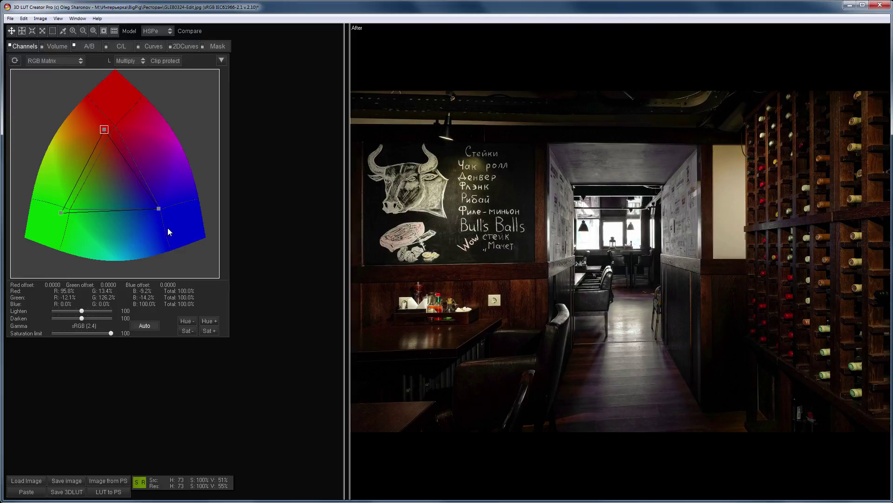
{"action": "left_click_drag", "start_coordinate": [159, 209], "coordinate": [141, 212]}
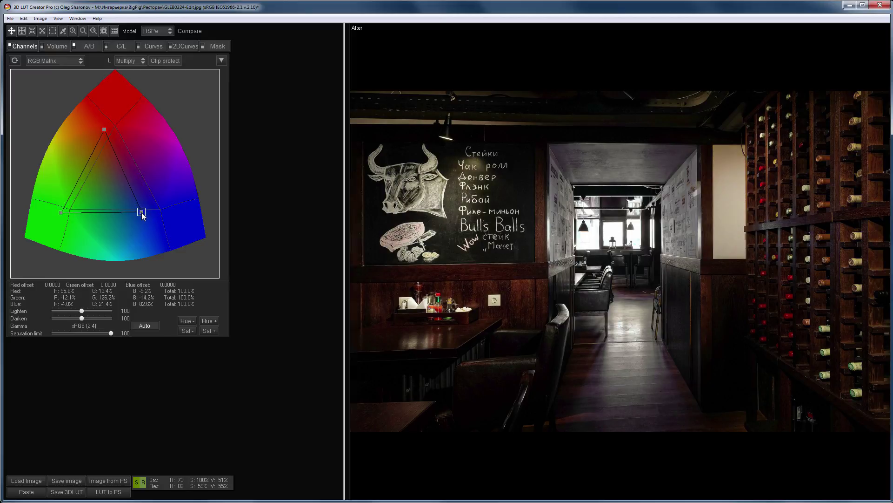
Turn off Save Backup files in preferences, then save the edited restaurant image.
{"action": "left_click", "coordinate": [10, 19]}
{"action": "left_click", "coordinate": [61, 251]}
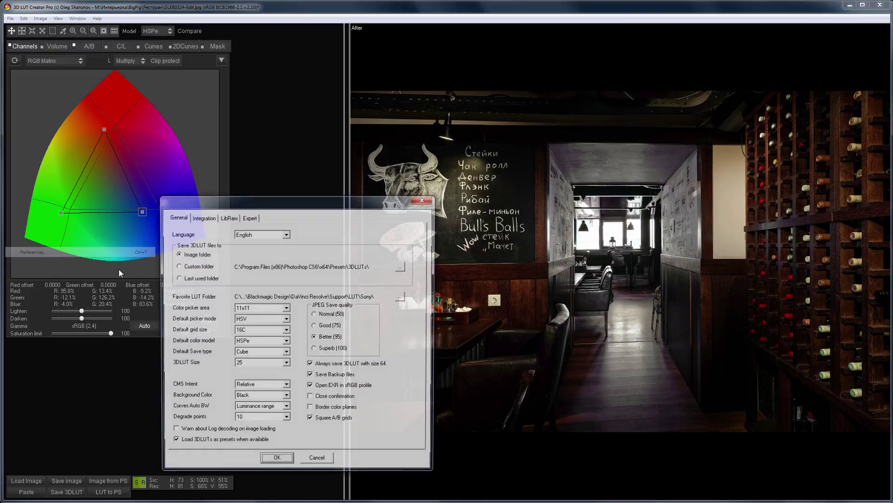
{"action": "left_click", "coordinate": [313, 376]}
{"action": "left_click", "coordinate": [277, 462]}
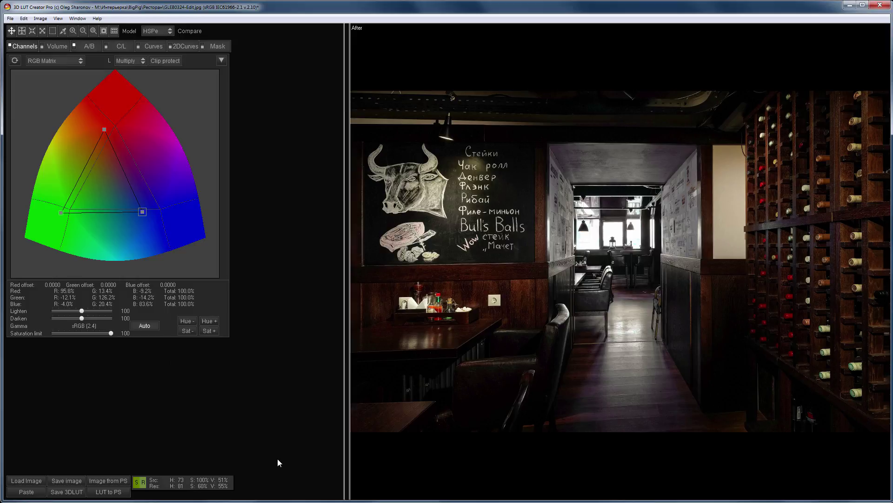
{"action": "key", "text": "ctrl+s"}
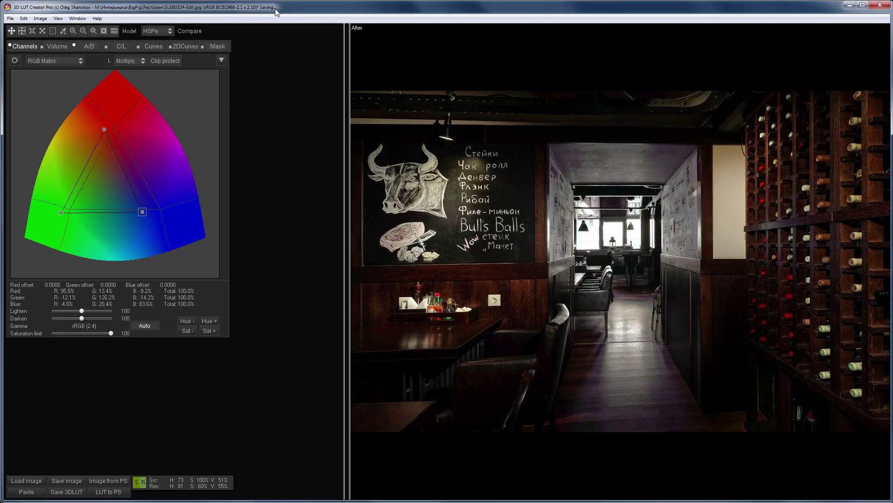
Close 3D LUT Creator, show GLE80324-Edit.jpg in its Explorer folder, then close that window.
{"action": "left_click", "coordinate": [881, 8]}
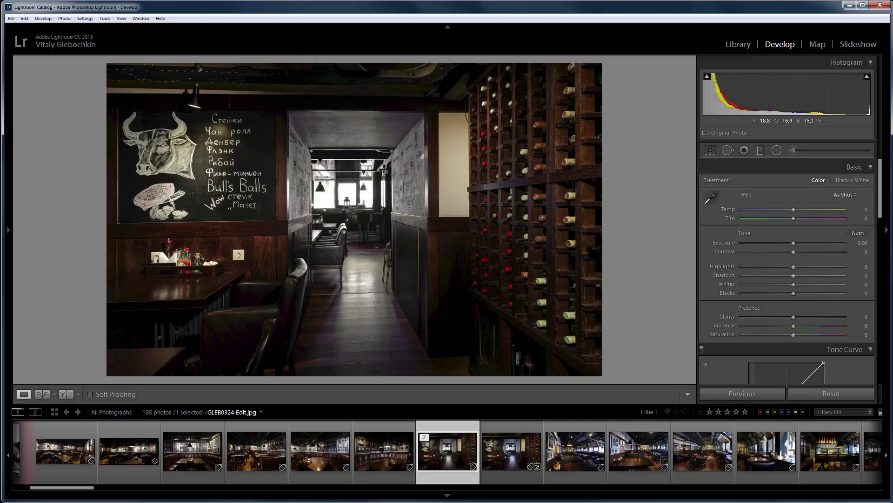
{"action": "right_click", "coordinate": [445, 451]}
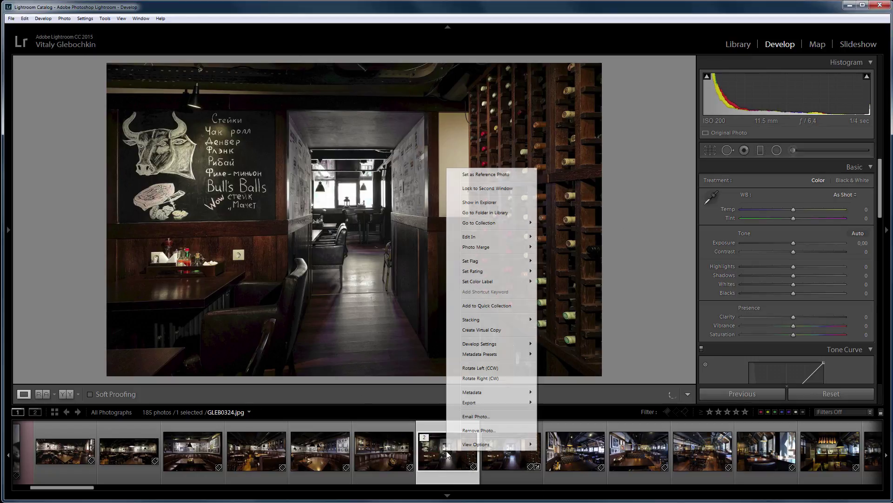
{"action": "left_click", "coordinate": [490, 205]}
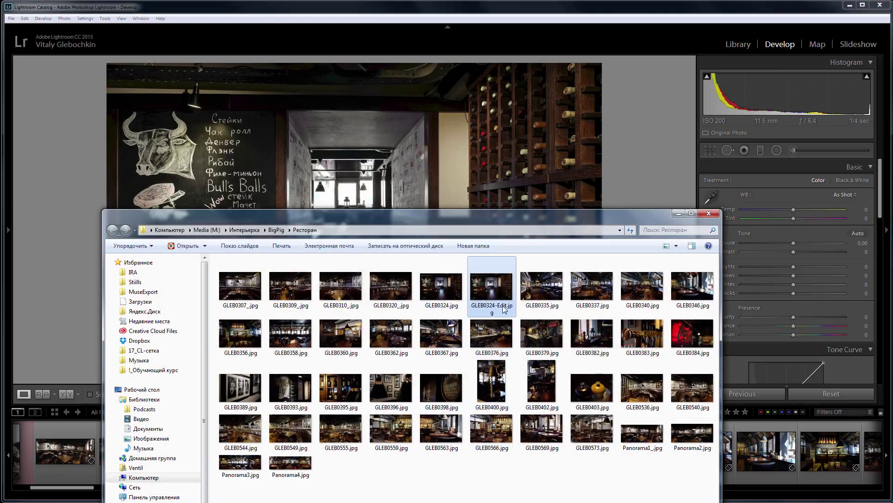
{"action": "left_click", "coordinate": [709, 213]}
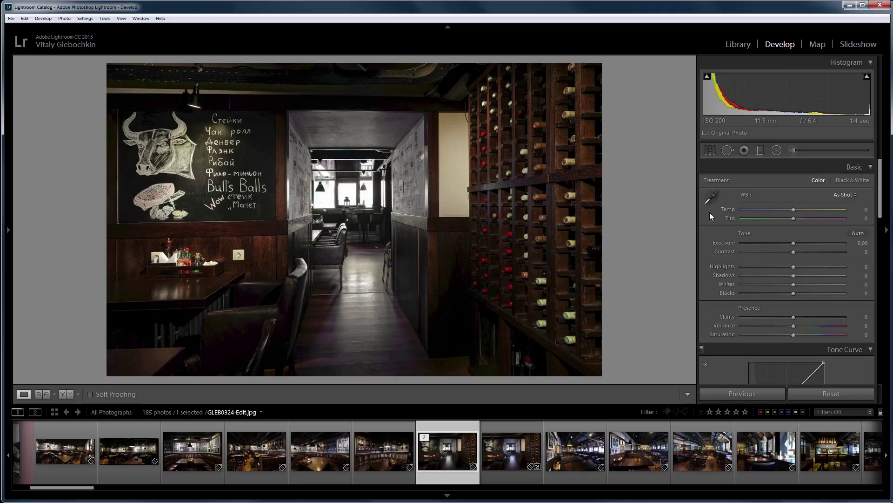
Open the winter husky portrait DSC_2624.NEF and apply the Camera Portrait profile.
{"action": "left_click_drag", "start_coordinate": [82, 487], "coordinate": [65, 487]}
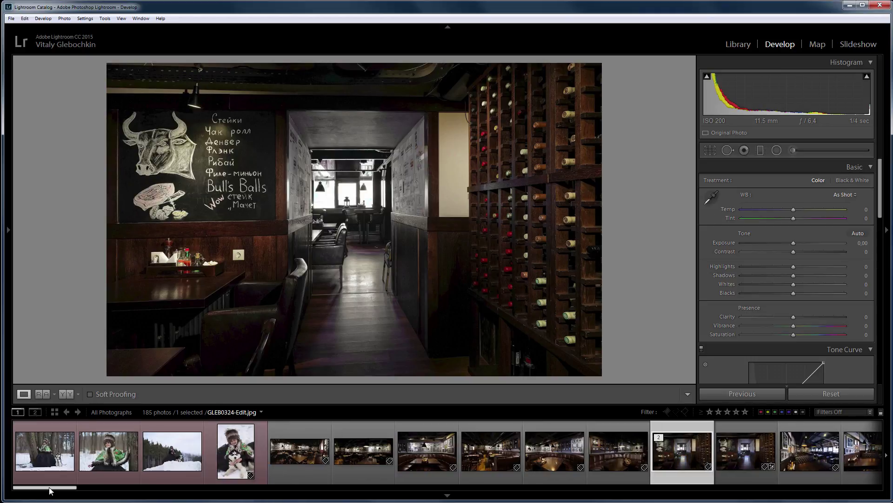
{"action": "left_click", "coordinate": [49, 453]}
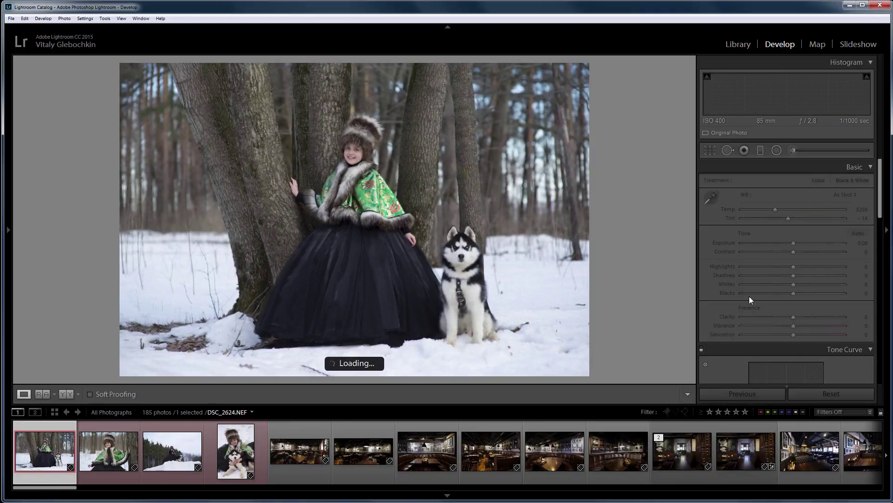
{"action": "left_click_drag", "start_coordinate": [880, 204], "coordinate": [887, 383]}
{"action": "left_click", "coordinate": [835, 251]}
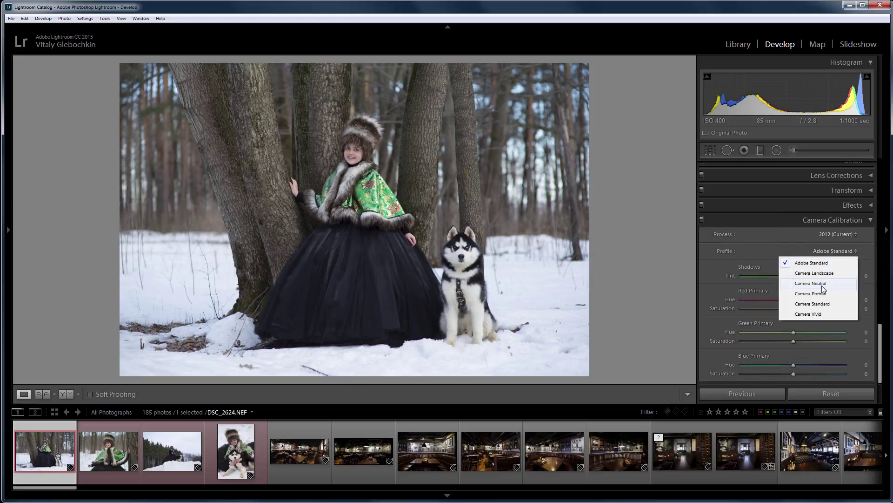
{"action": "left_click", "coordinate": [791, 297]}
Set Highlights −26, Whites +37, Clarity +13, Vibrance +13, Saturation +14, and HSL Green +2, Aqua +3.
{"action": "left_click_drag", "start_coordinate": [881, 343], "coordinate": [881, 181]}
{"action": "left_click_drag", "start_coordinate": [793, 267], "coordinate": [789, 294]}
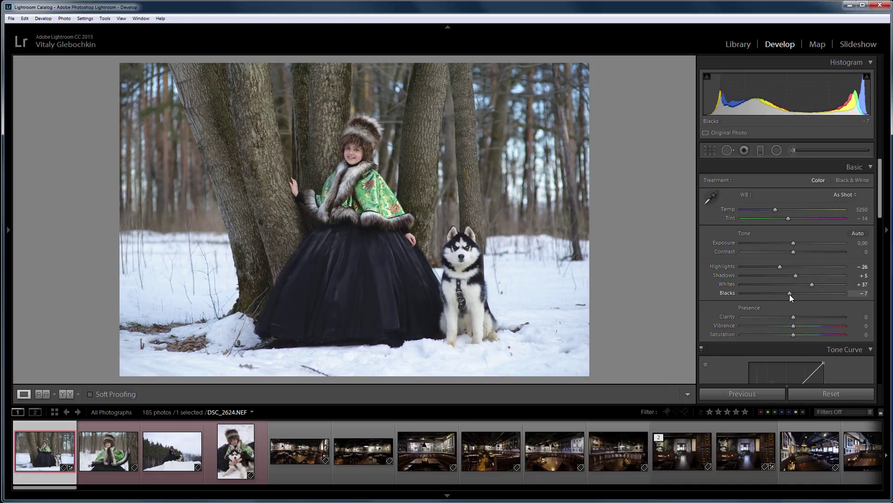
{"action": "left_click", "coordinate": [799, 319]}
{"action": "left_click", "coordinate": [800, 325]}
{"action": "left_click", "coordinate": [801, 334]}
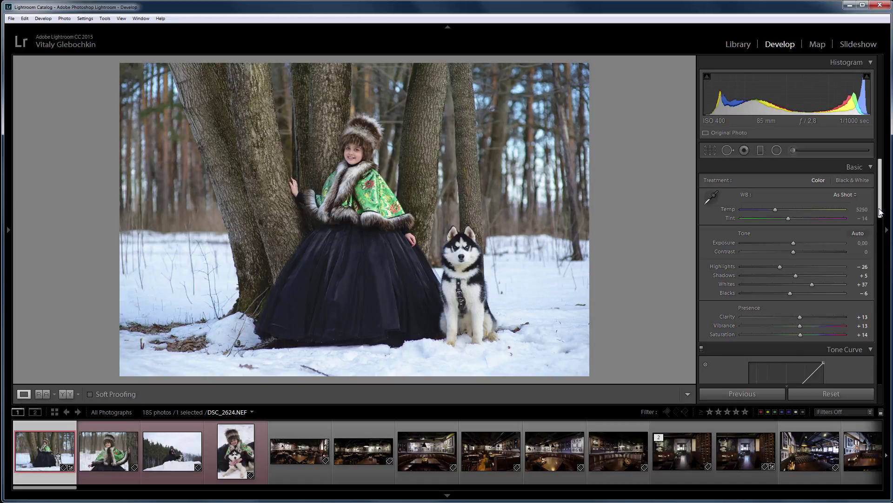
{"action": "left_click_drag", "start_coordinate": [880, 212], "coordinate": [880, 298]}
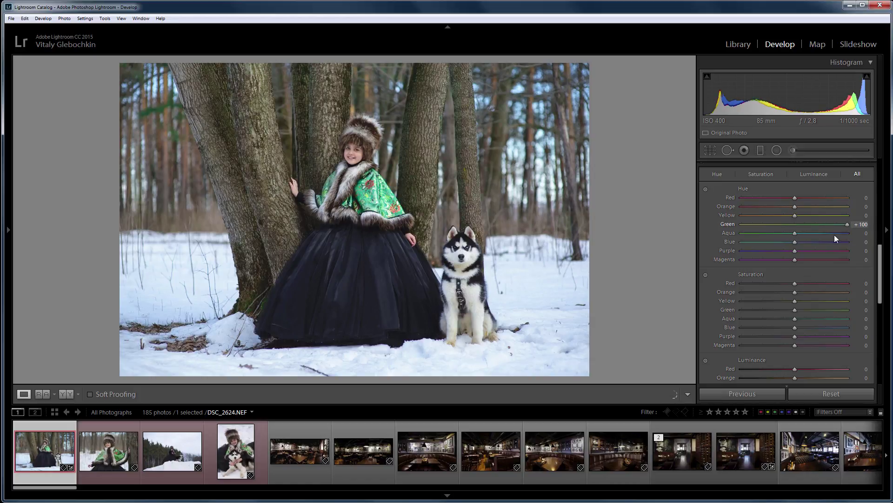
{"action": "mouse_move", "coordinate": [794, 234]}
{"action": "left_mouse_down"}
{"action": "mouse_move", "coordinate": [846, 234]}
{"action": "mouse_move", "coordinate": [755, 242]}
{"action": "mouse_move", "coordinate": [791, 241]}
{"action": "mouse_move", "coordinate": [794, 228]}
{"action": "left_mouse_up"}
Send the winter portrait to 3DLUTCreator as a TIFF copy at 8 bits/component.
{"action": "right_click", "coordinate": [384, 236]}
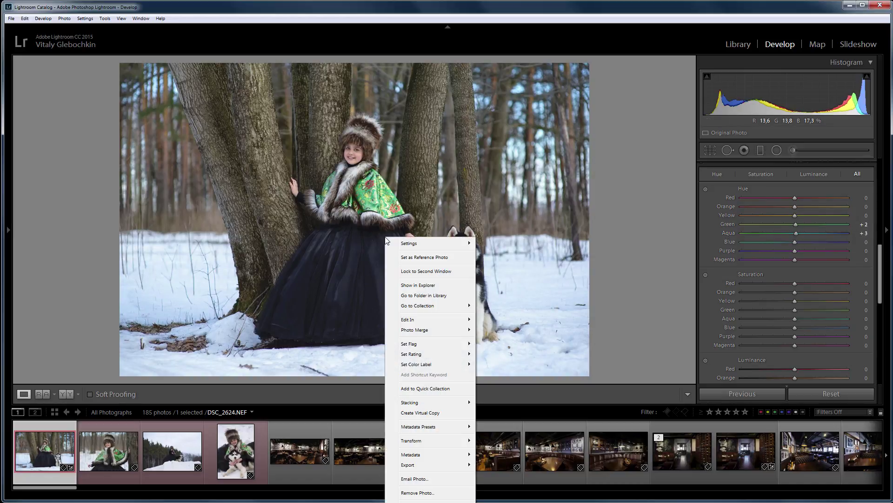
{"action": "mouse_move", "coordinate": [431, 319]}
{"action": "left_click", "coordinate": [493, 329]}
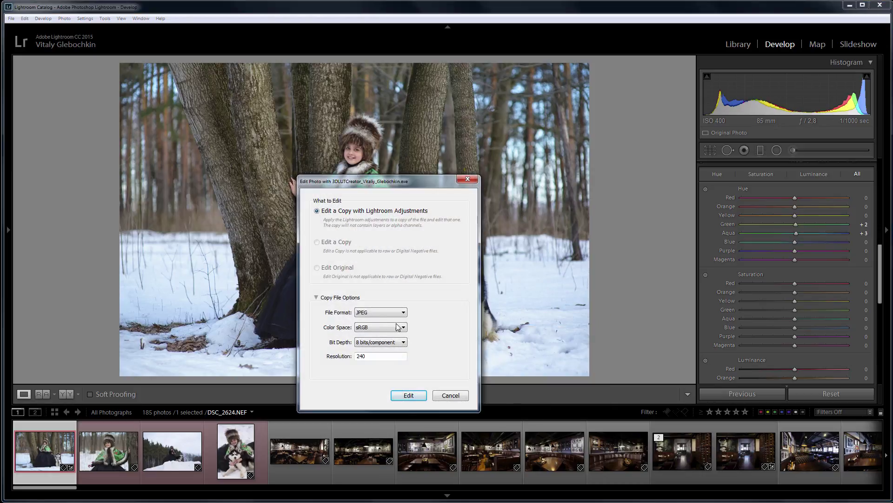
{"action": "left_click", "coordinate": [384, 312]}
{"action": "left_click", "coordinate": [380, 323]}
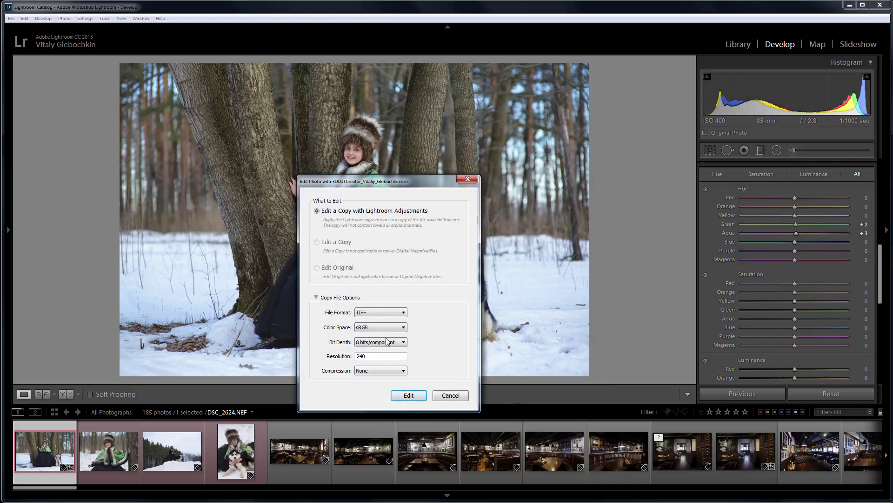
{"action": "left_click", "coordinate": [388, 345]}
{"action": "left_click", "coordinate": [387, 364]}
{"action": "left_click", "coordinate": [410, 396]}
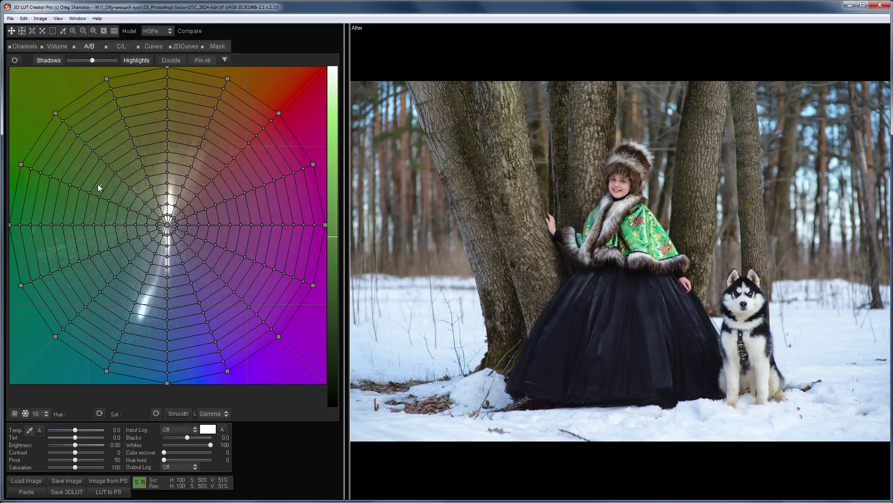
Swing the green hues to blue on the A/B grid and adjust the RGB matrix primaries to recolor the cape.
{"action": "left_click_drag", "start_coordinate": [24, 163], "coordinate": [21, 285]}
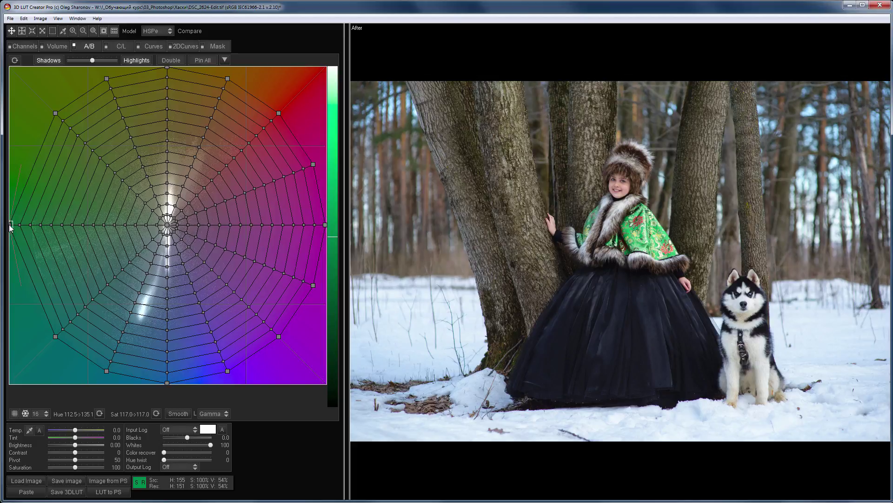
{"action": "left_click_drag", "start_coordinate": [10, 226], "coordinate": [137, 371]}
{"action": "left_click_drag", "start_coordinate": [114, 225], "coordinate": [145, 340]}
{"action": "left_click", "coordinate": [24, 46]}
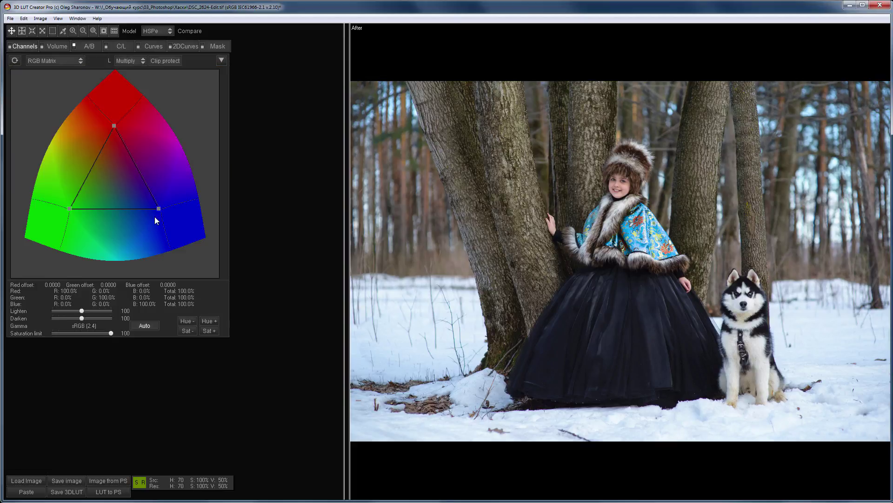
{"action": "left_click_drag", "start_coordinate": [159, 210], "coordinate": [147, 209]}
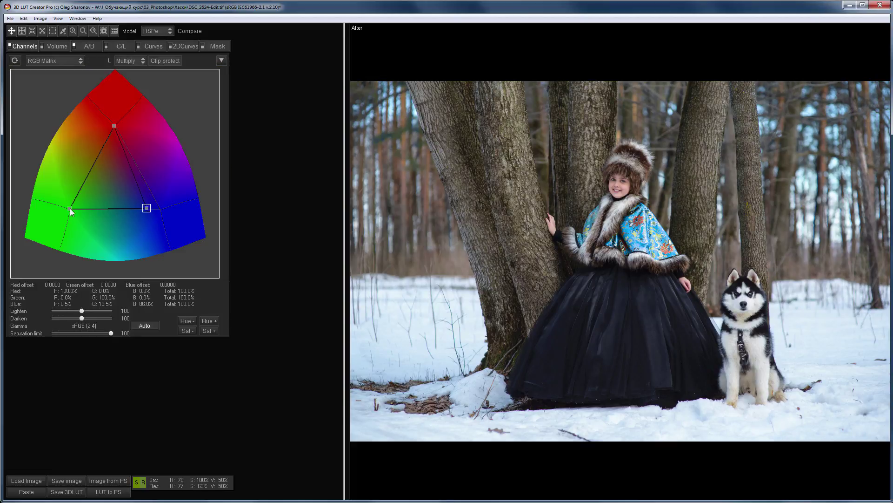
{"action": "left_click_drag", "start_coordinate": [70, 209], "coordinate": [57, 213]}
{"action": "left_click_drag", "start_coordinate": [114, 125], "coordinate": [99, 123]}
Zoom in to compare the cape with the original, save over DSC_2624-Edit.tif, and close 3D LUT Creator.
{"action": "left_click", "coordinate": [93, 30]}
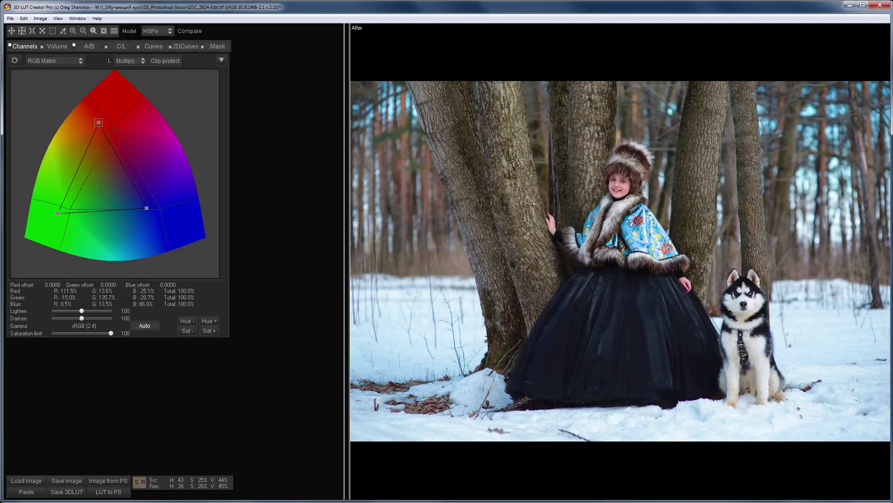
{"action": "left_click", "coordinate": [691, 299]}
{"action": "right_click", "coordinate": [691, 299]}
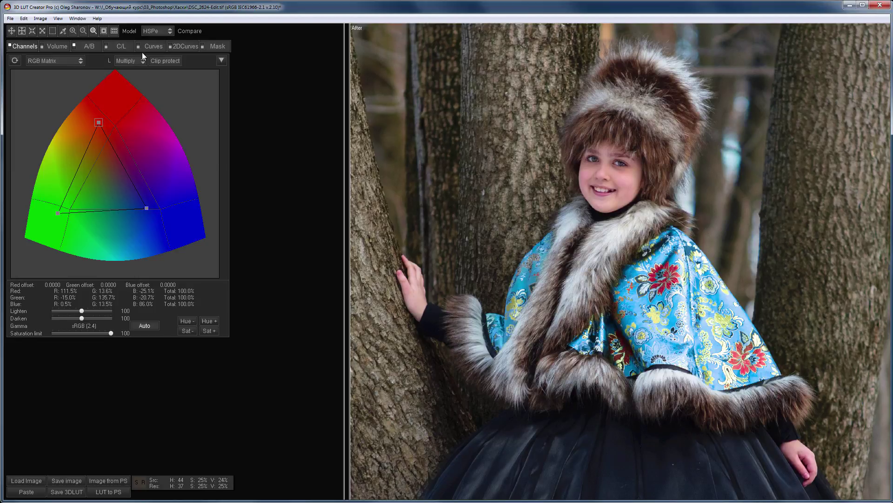
{"action": "left_click", "coordinate": [10, 18]}
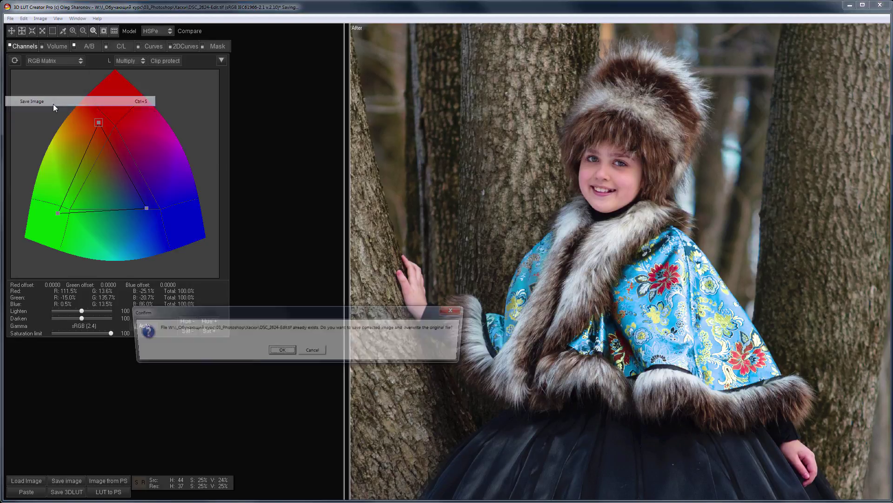
{"action": "left_click", "coordinate": [281, 351]}
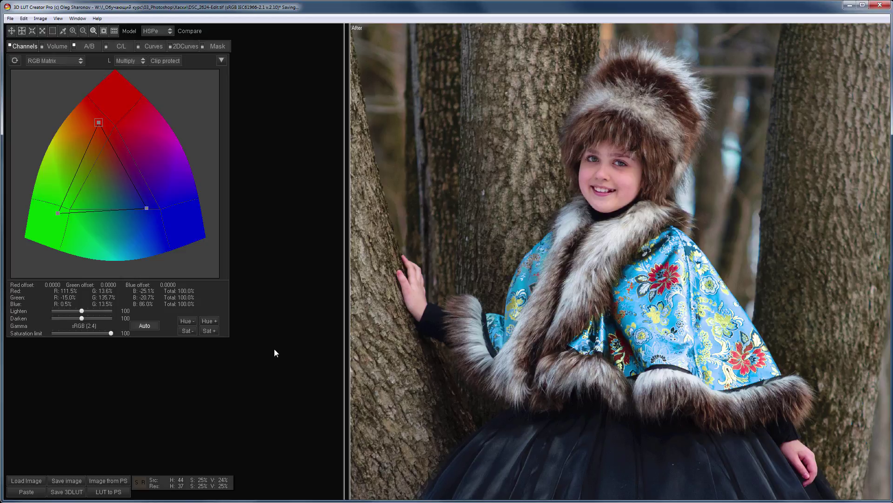
{"action": "left_click", "coordinate": [883, 5]}
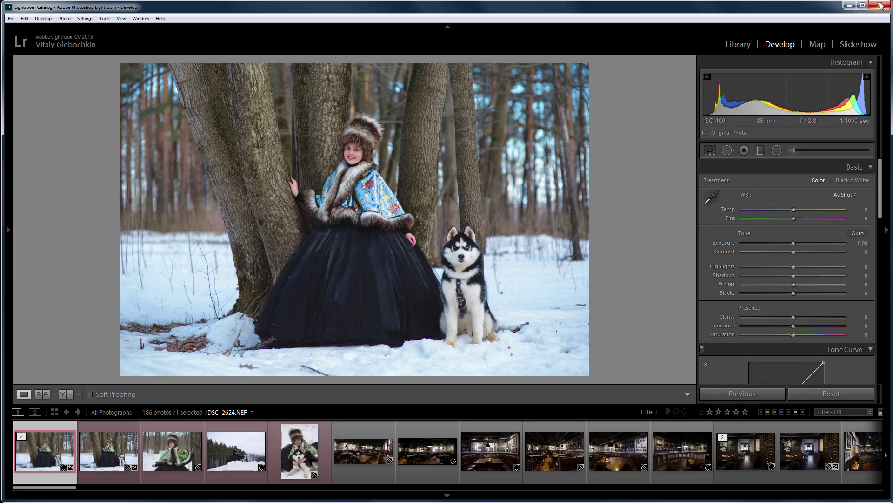
{"action": "left_click", "coordinate": [338, 157]}
{"action": "left_click_drag", "start_coordinate": [420, 319], "coordinate": [343, 132]}
{"action": "left_click", "coordinate": [110, 452]}
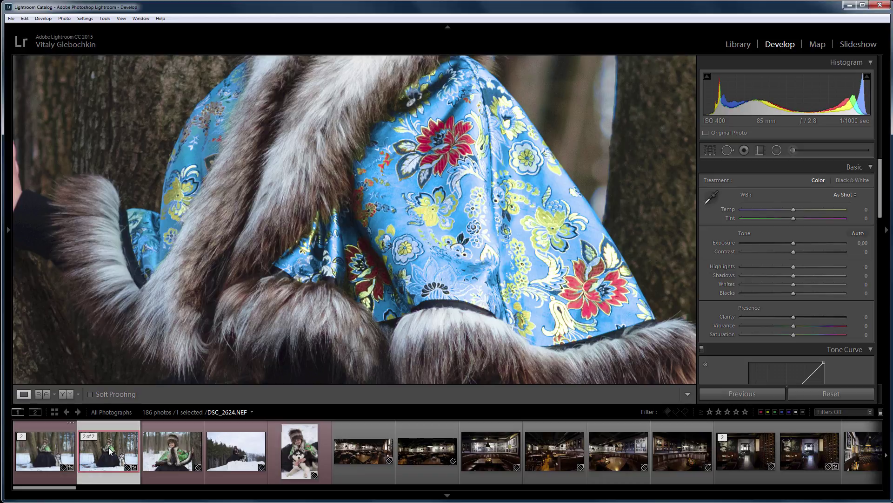
{"action": "left_click", "coordinate": [63, 456]}
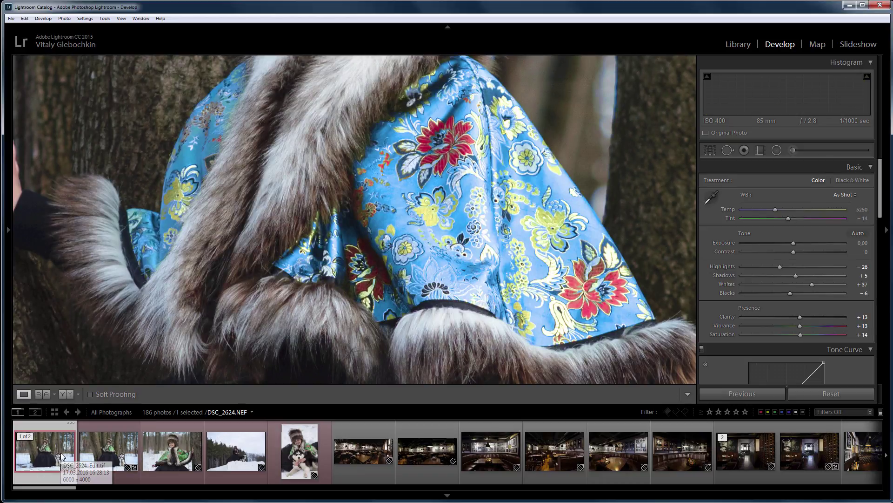
{"action": "left_click", "coordinate": [328, 214]}
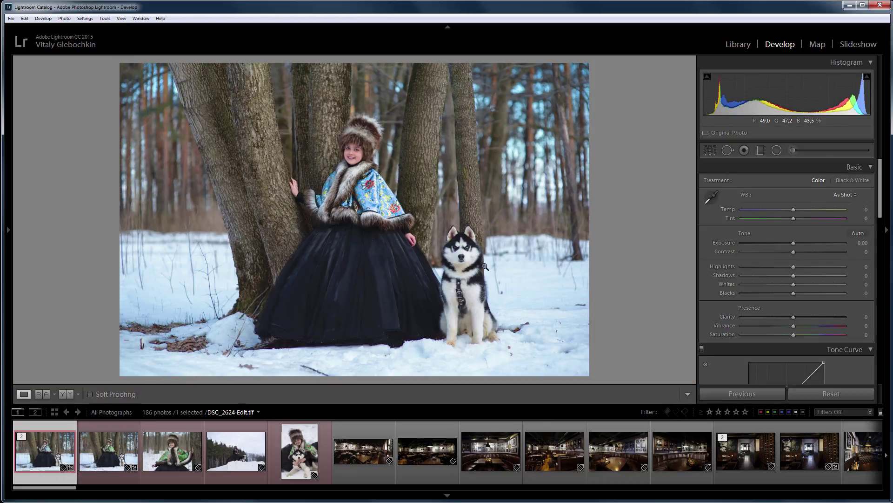